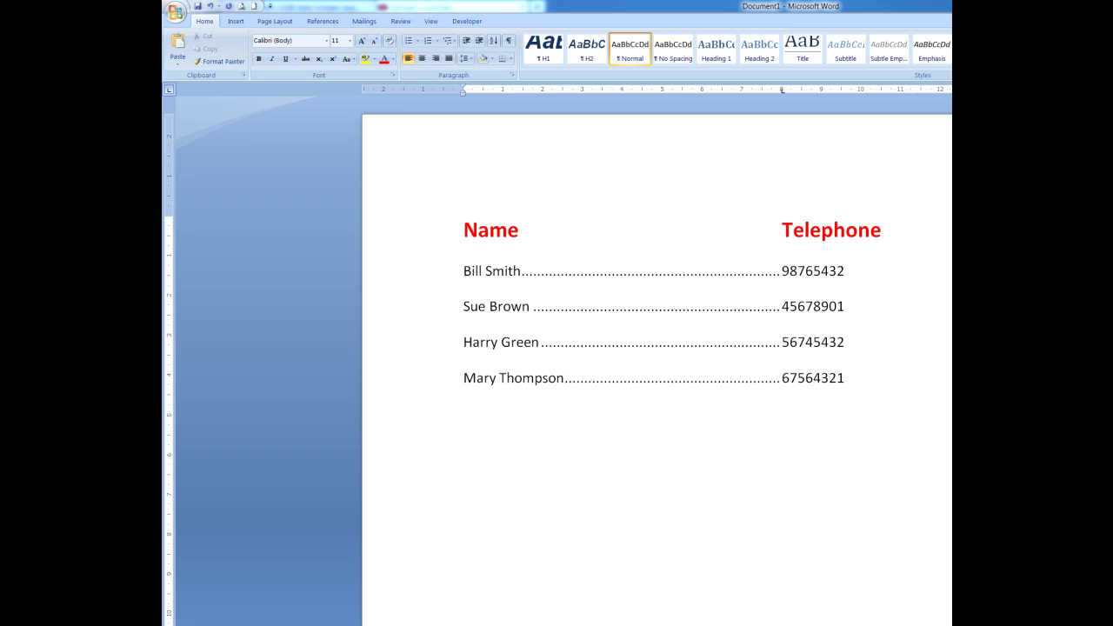
- Switch from the finished sample list to the blank Document2 from the taskbar
click(417, 605)
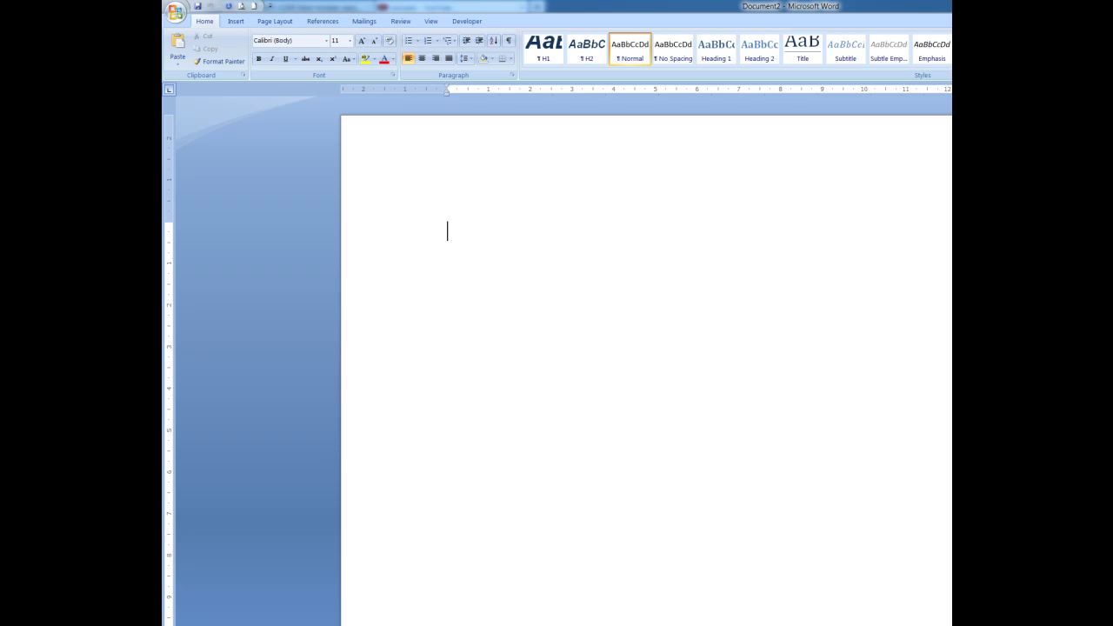
- Place a left-aligned tab stop at 8 cm on the ruler, test it with Tab, then undo
click(170, 92)
click(170, 91)
click(170, 91)
click(169, 91)
click(781, 92)
key(Tab)
click(210, 7)
- Type the 'Name' / 'Telephone' header, then Bill Smith with 98765432 at the tab stop
text(Name	)
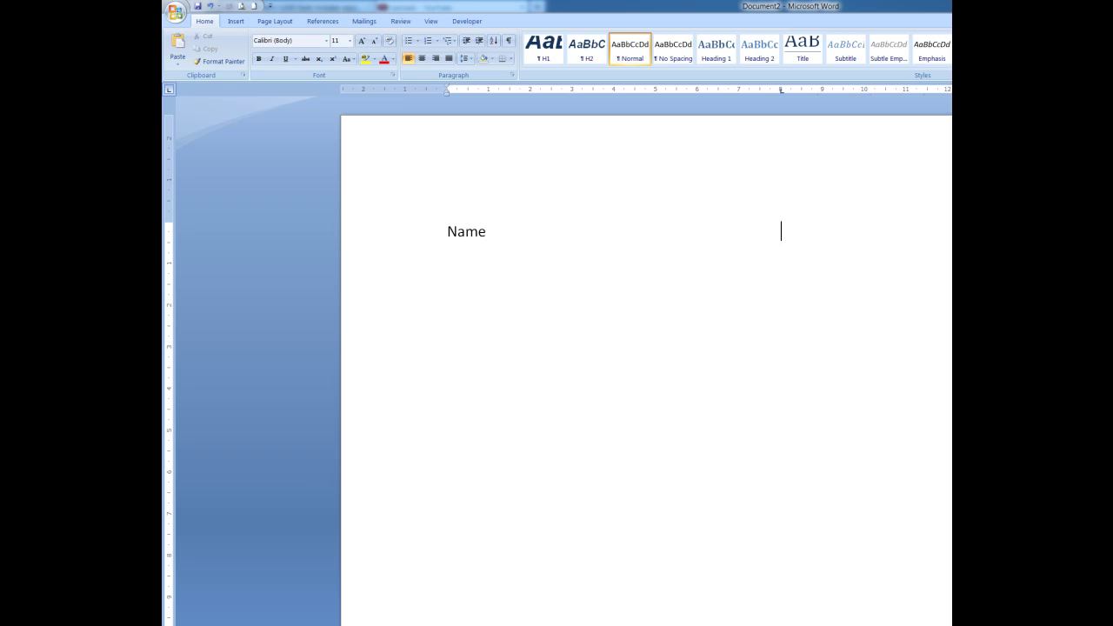
text(Telepho)
text(ne)
text(Bill)
text( Smith)
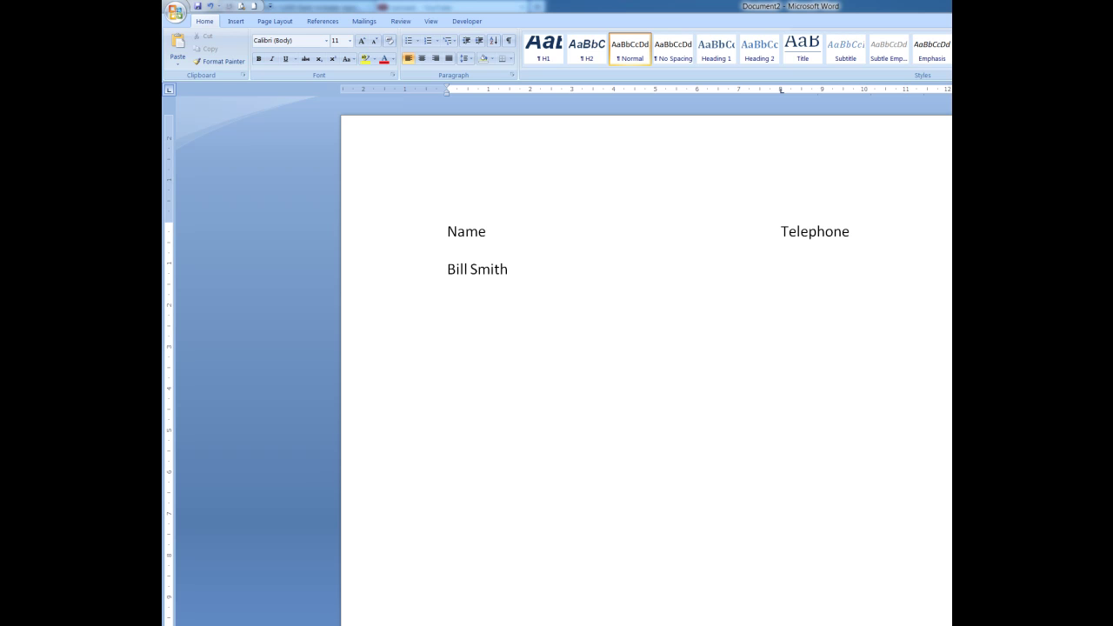
key(Tab)
text(98765432)
text(Sue S)
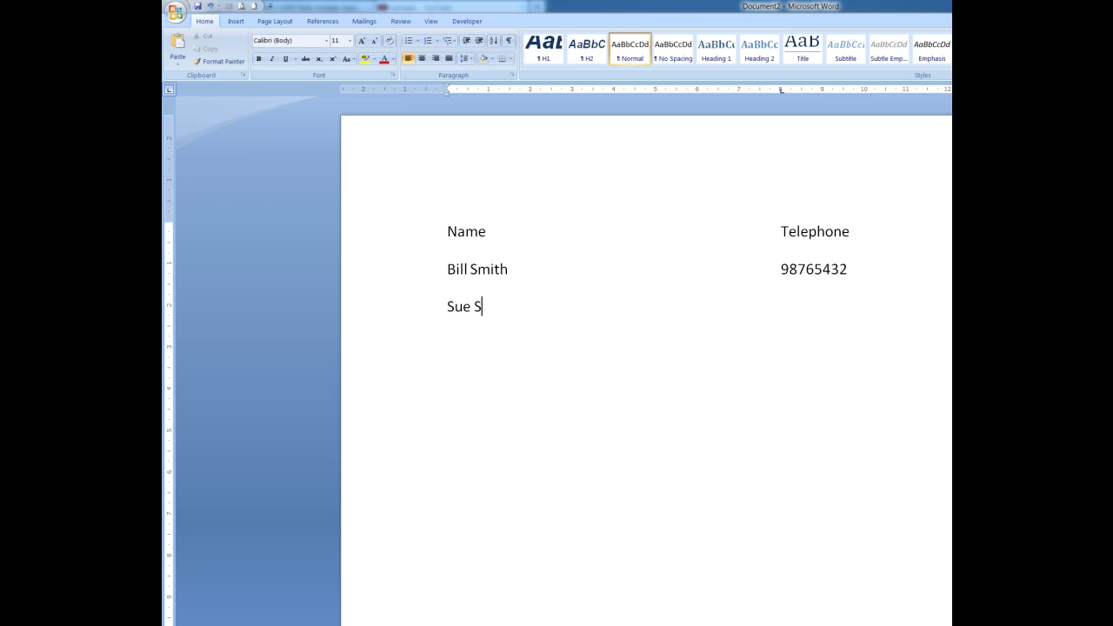
text(mith	78656432)
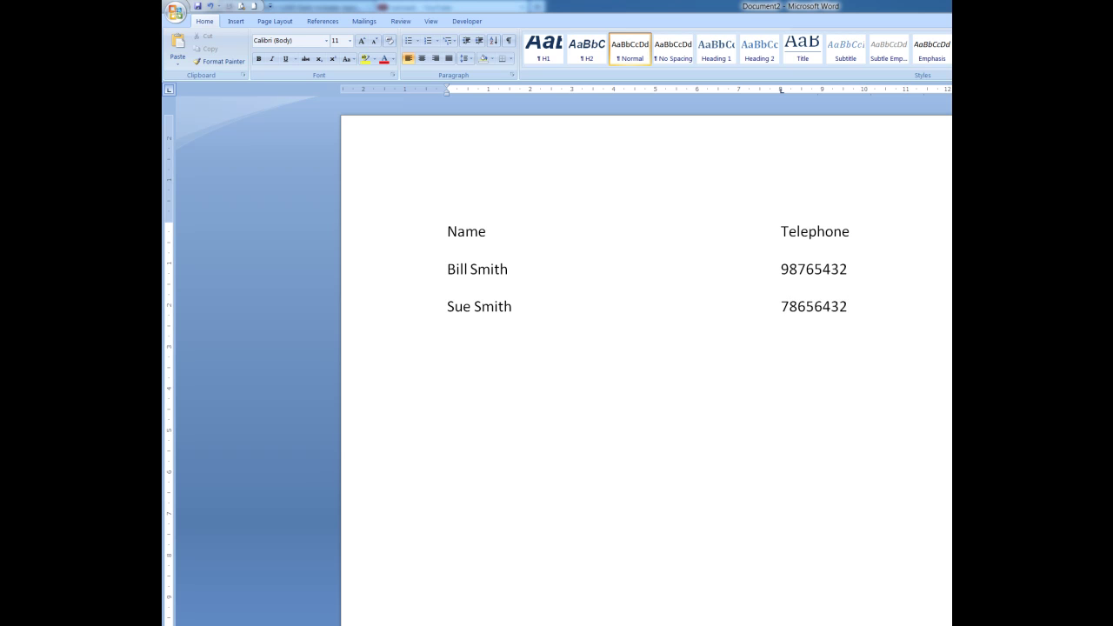
key(Return)
text(Harry Brown)
key(Tab)
text(567890)
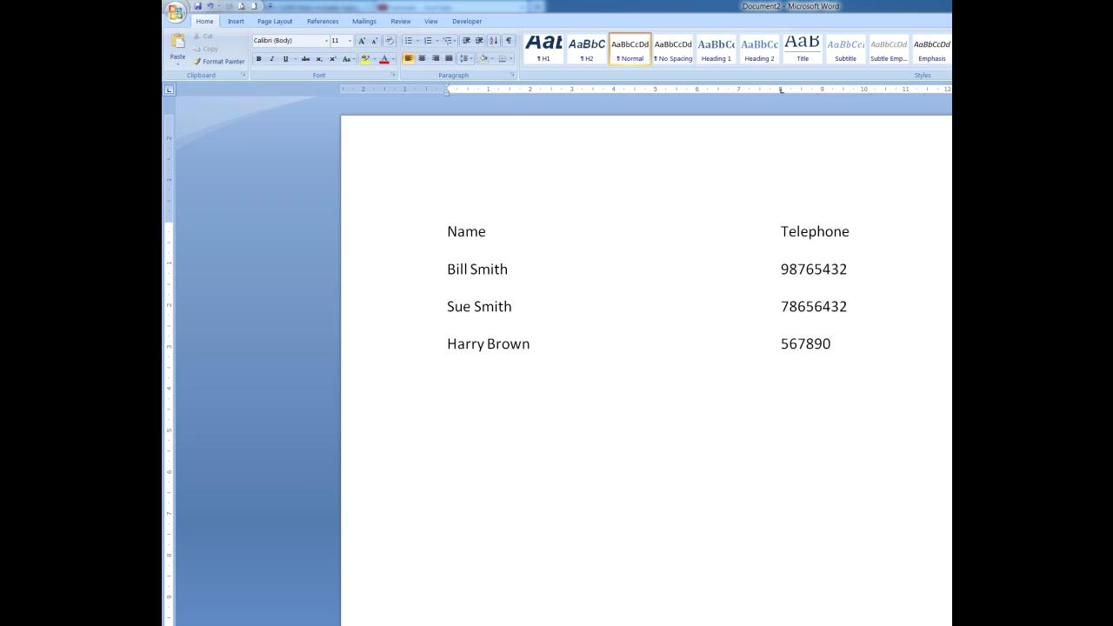
text(13)
- Select the Bill Smith, Sue Smith and Harry Brown rows and open the Paragraph dialog
drag(444, 269, 510, 270)
drag(661, 273, 848, 348)
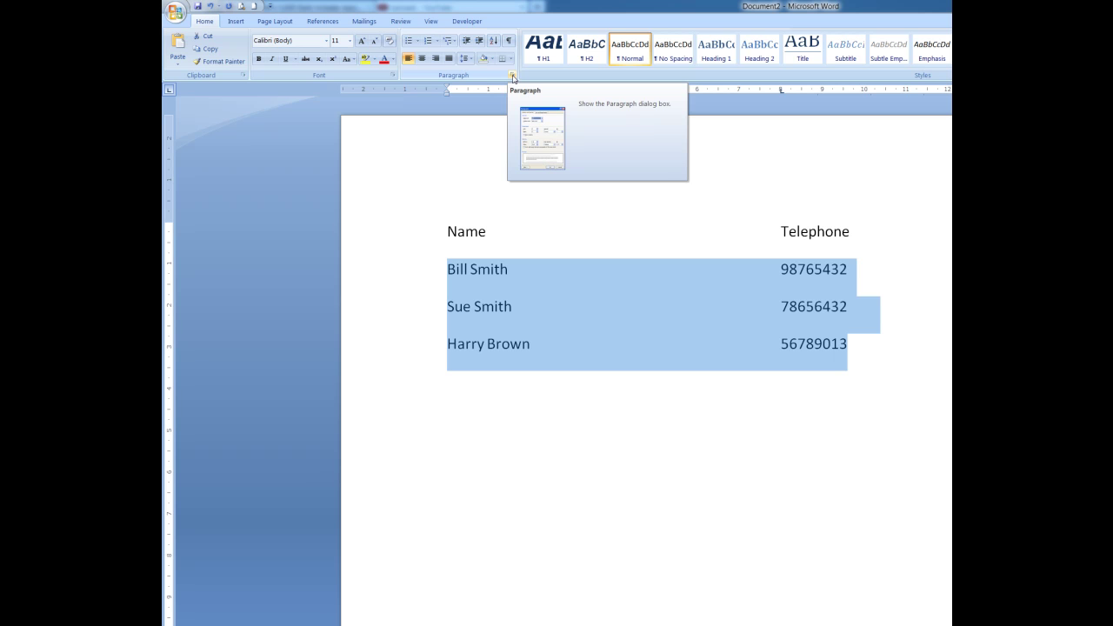
click(513, 79)
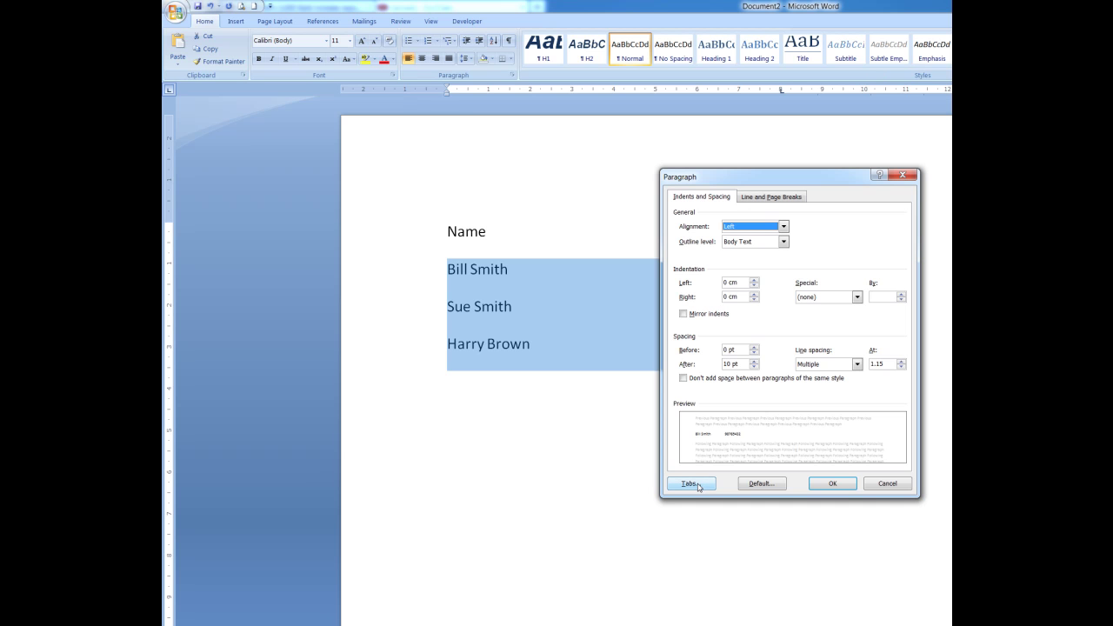
- Give the 8 cm tab stop a dotted leader (style 2) for the three data rows
click(691, 484)
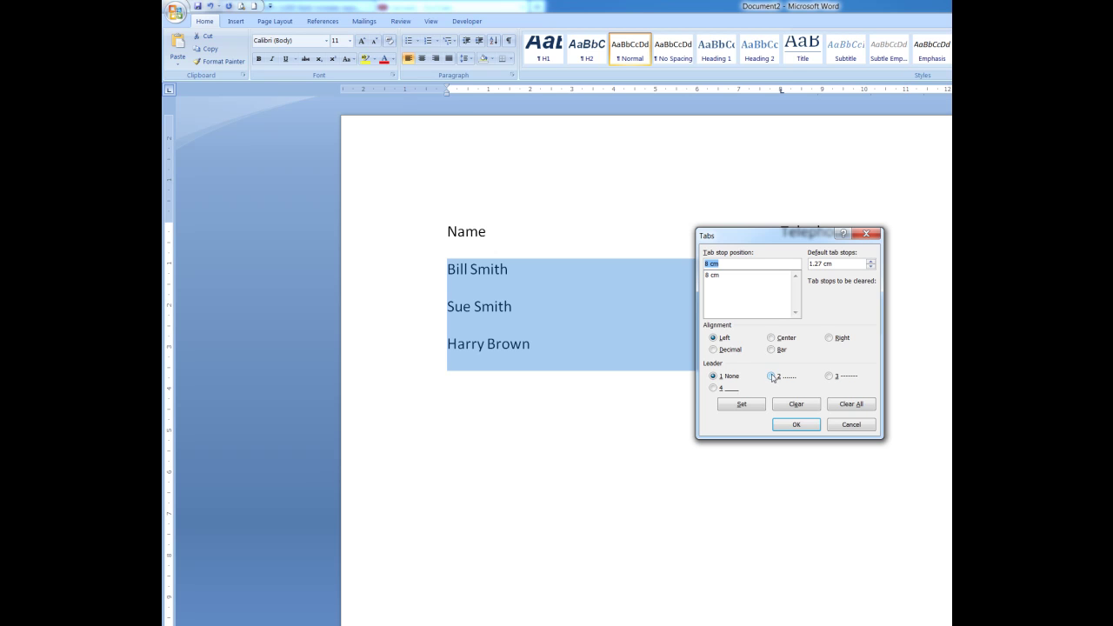
click(771, 377)
click(742, 404)
click(796, 424)
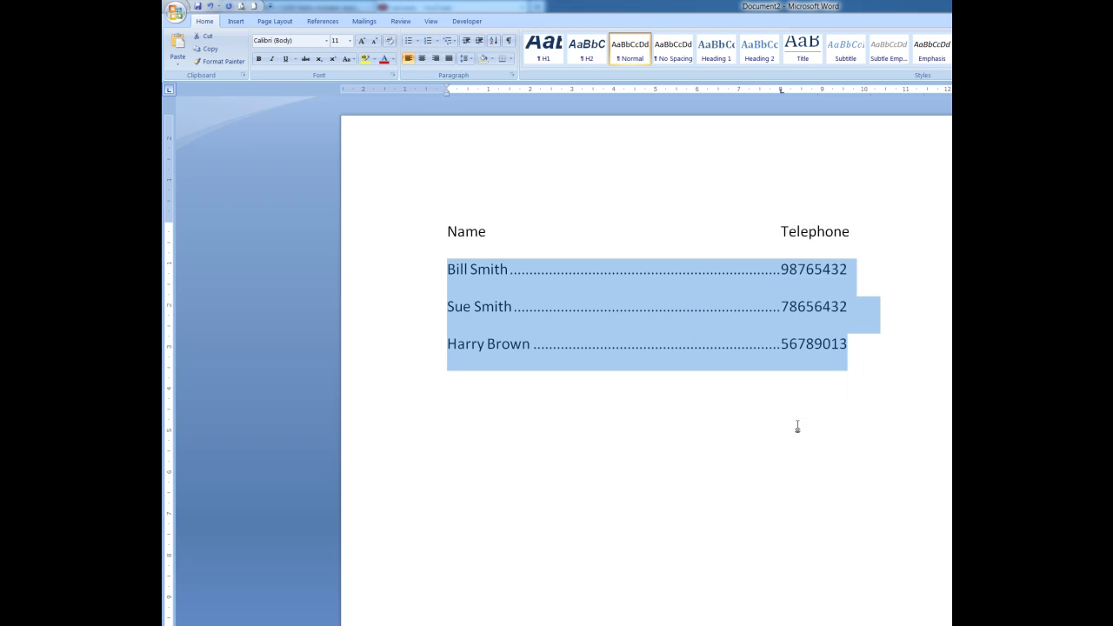
click(892, 386)
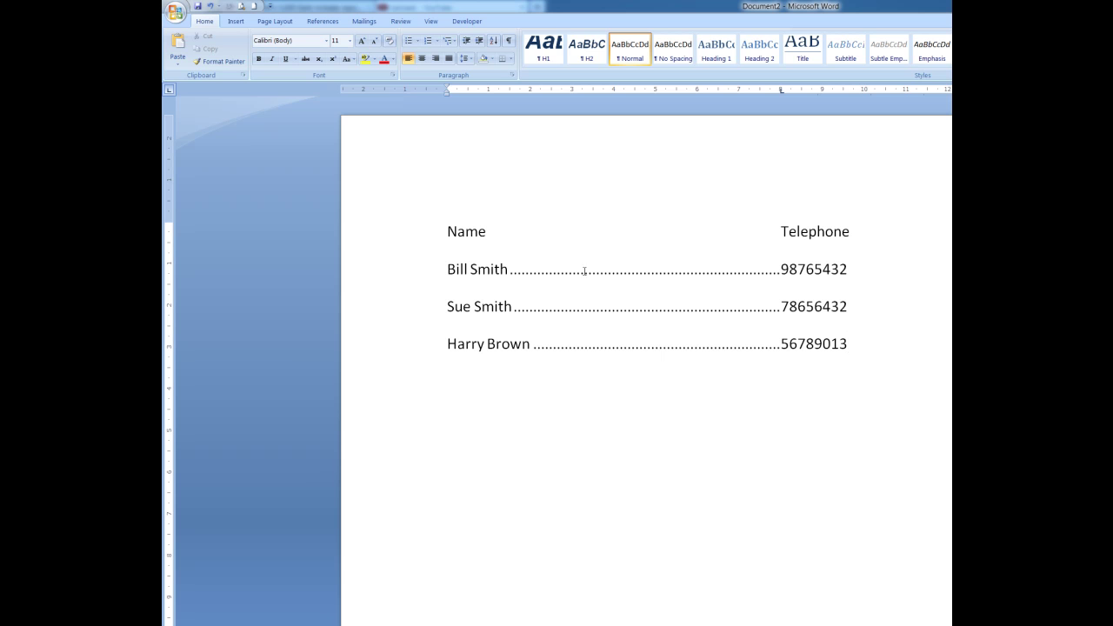
- Make the 'Name' and 'Telephone' heading line red, bold and 14 pt
drag(444, 230, 861, 231)
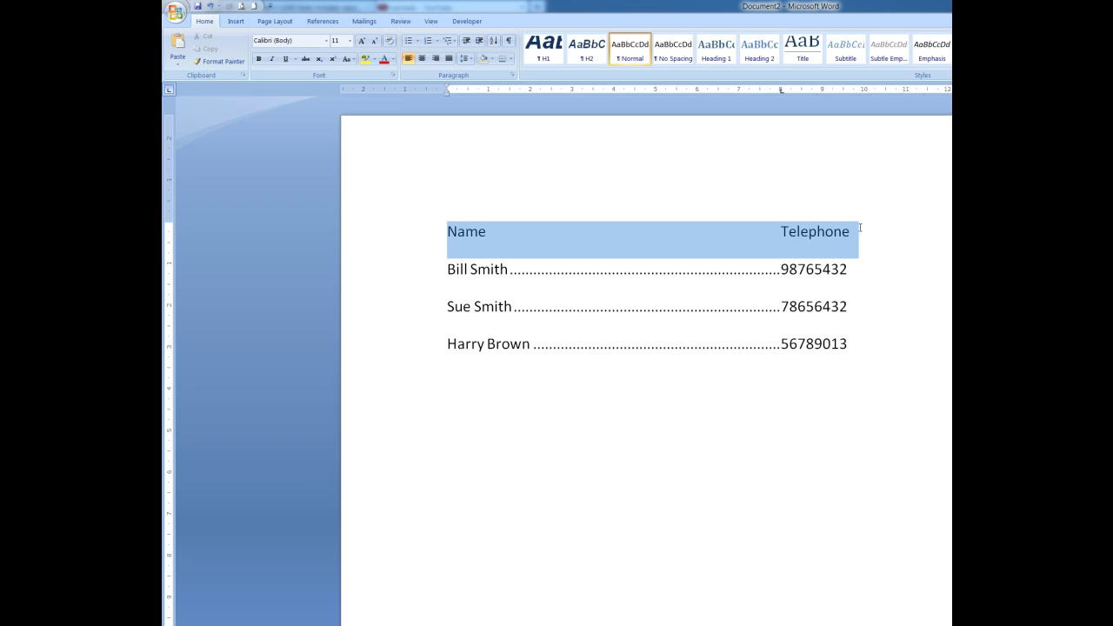
click(383, 59)
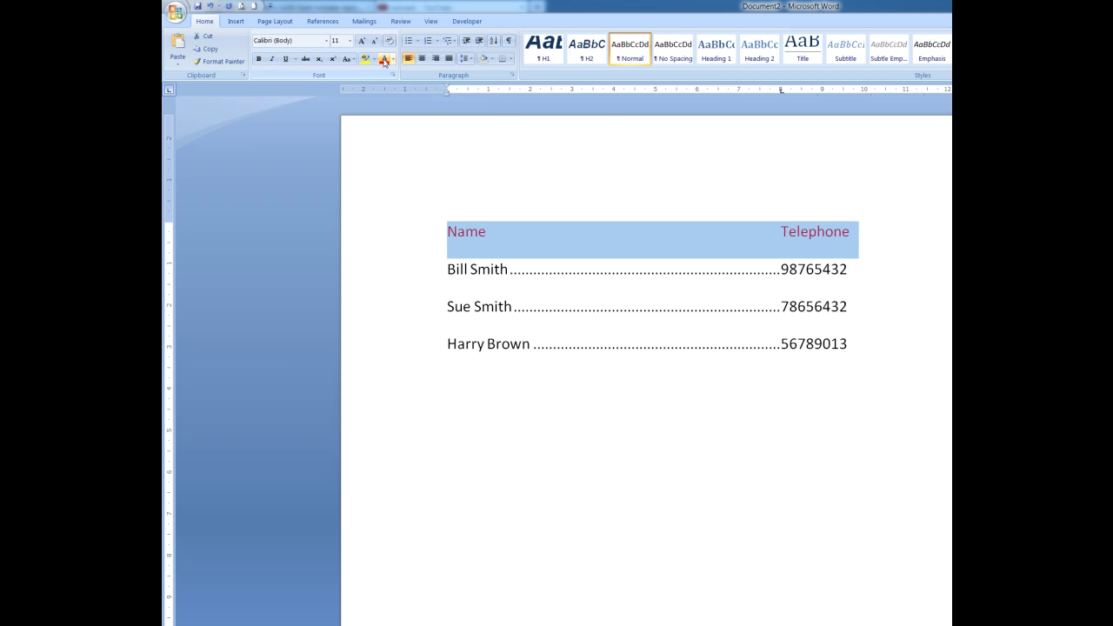
click(258, 59)
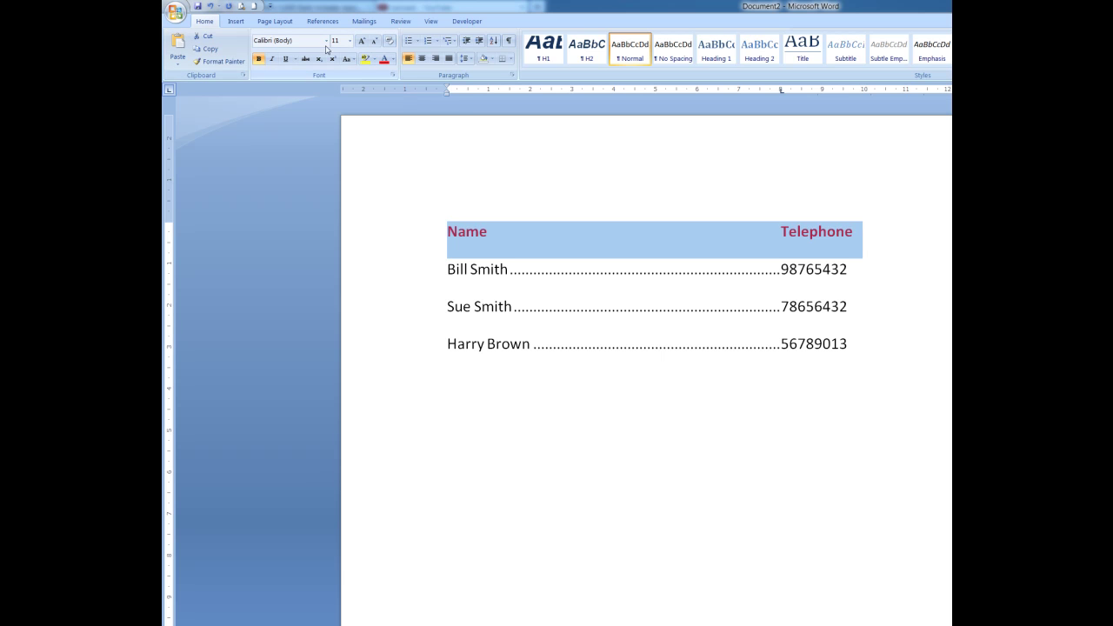
click(362, 42)
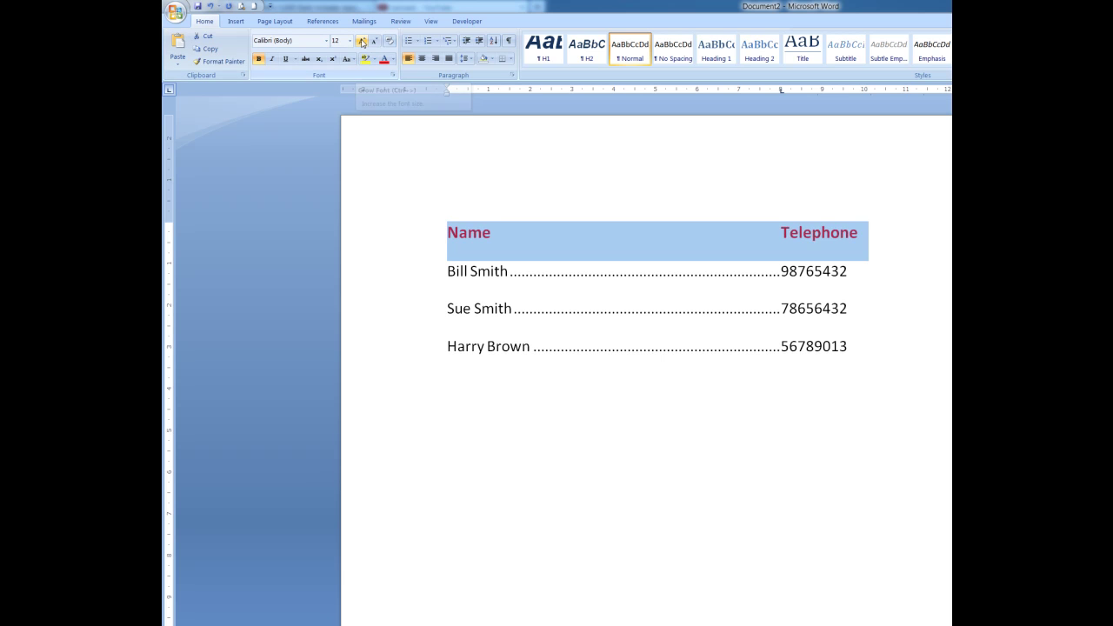
click(362, 41)
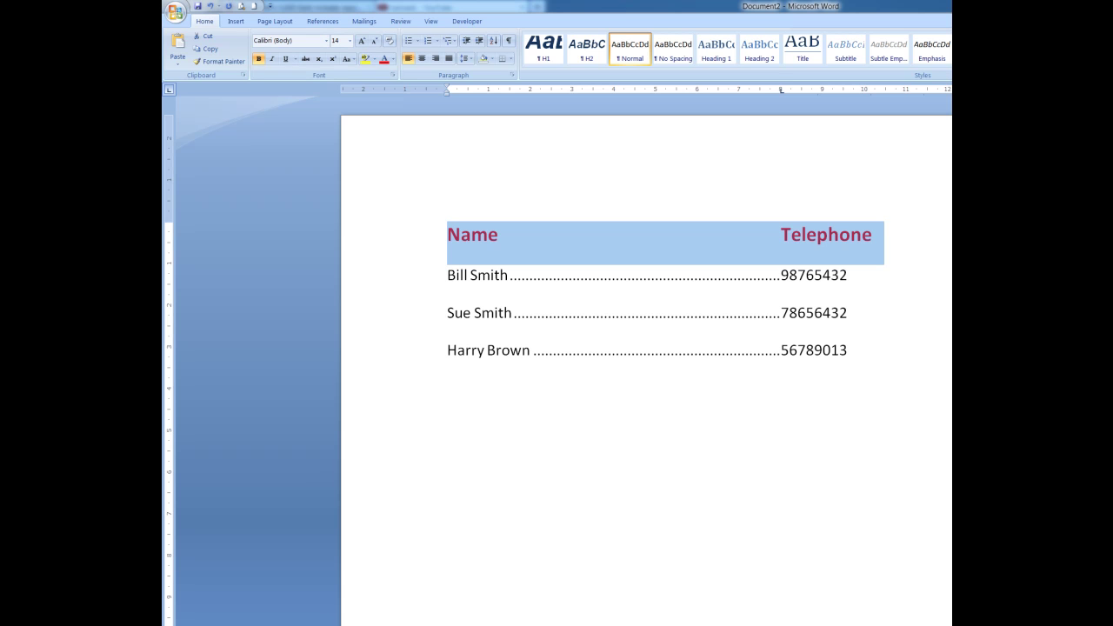
click(848, 275)
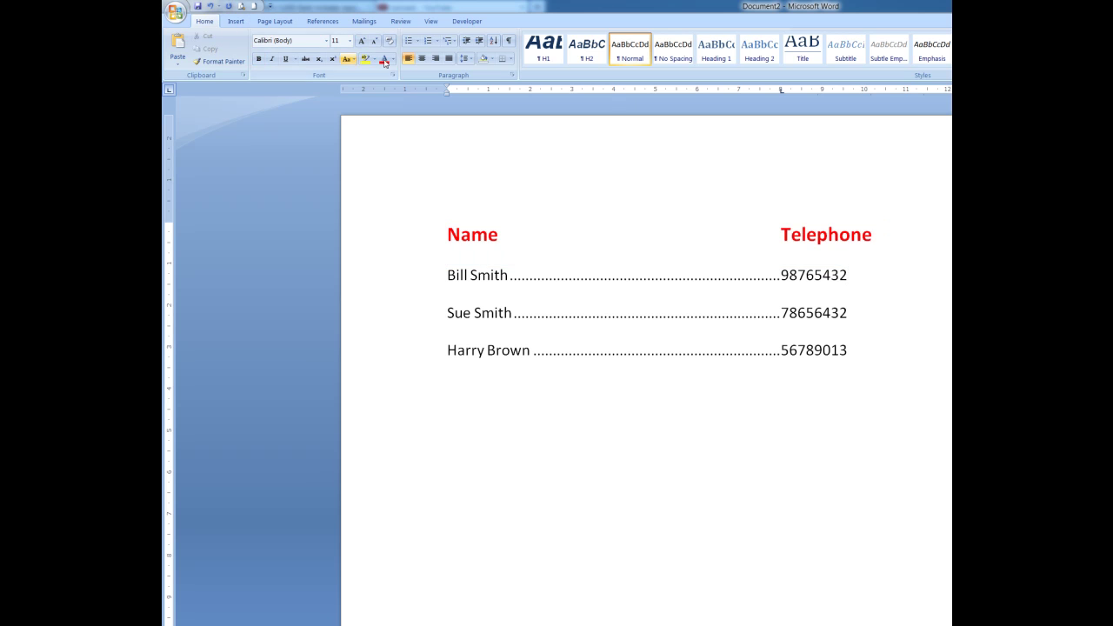
click(513, 80)
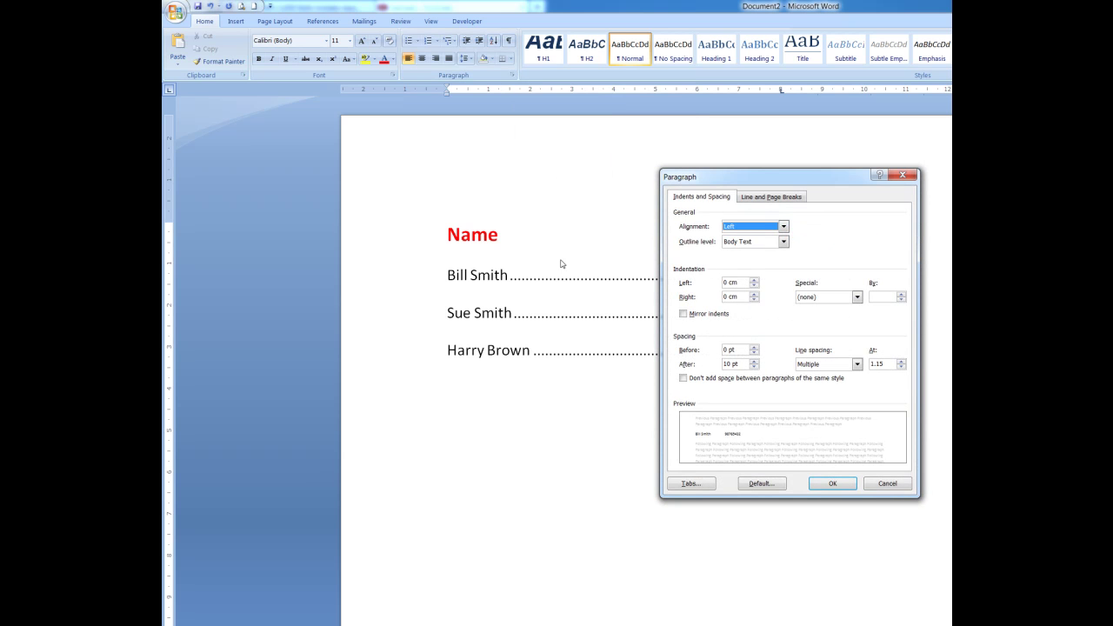
click(689, 483)
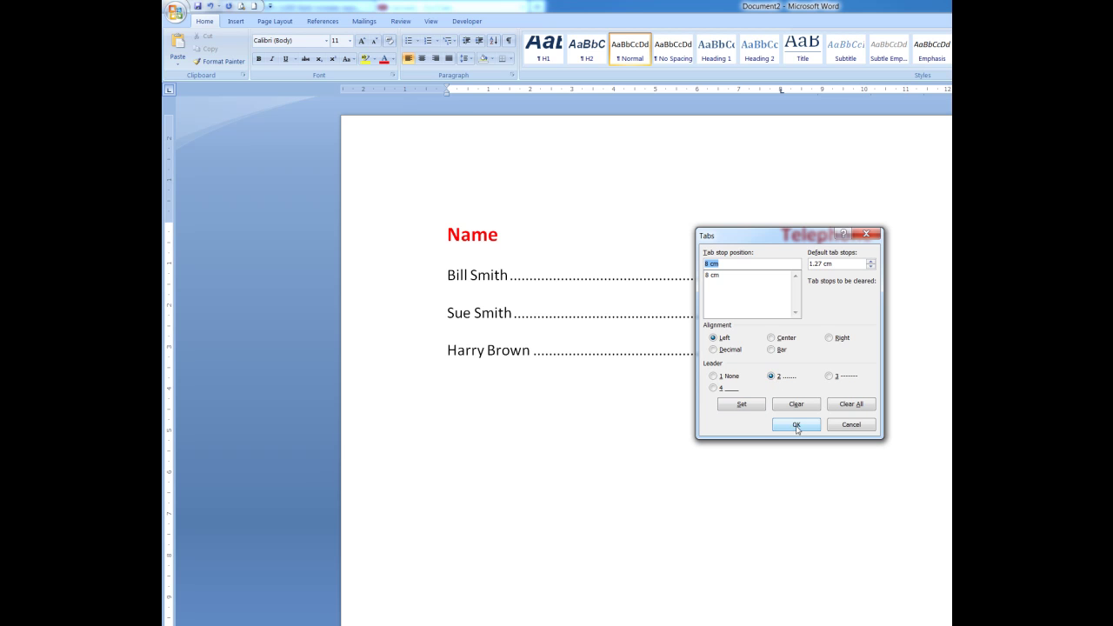
click(850, 424)
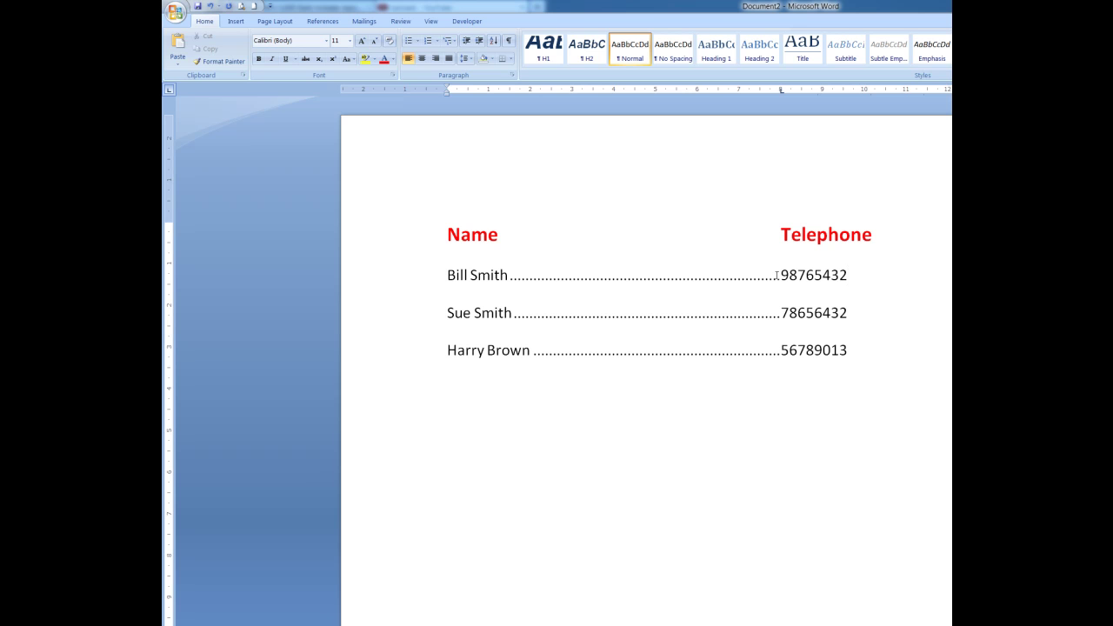
- Cycle the ruler's tab selector from Left Tab through to Decimal Tab
click(170, 90)
click(170, 90)
click(169, 91)
click(170, 90)
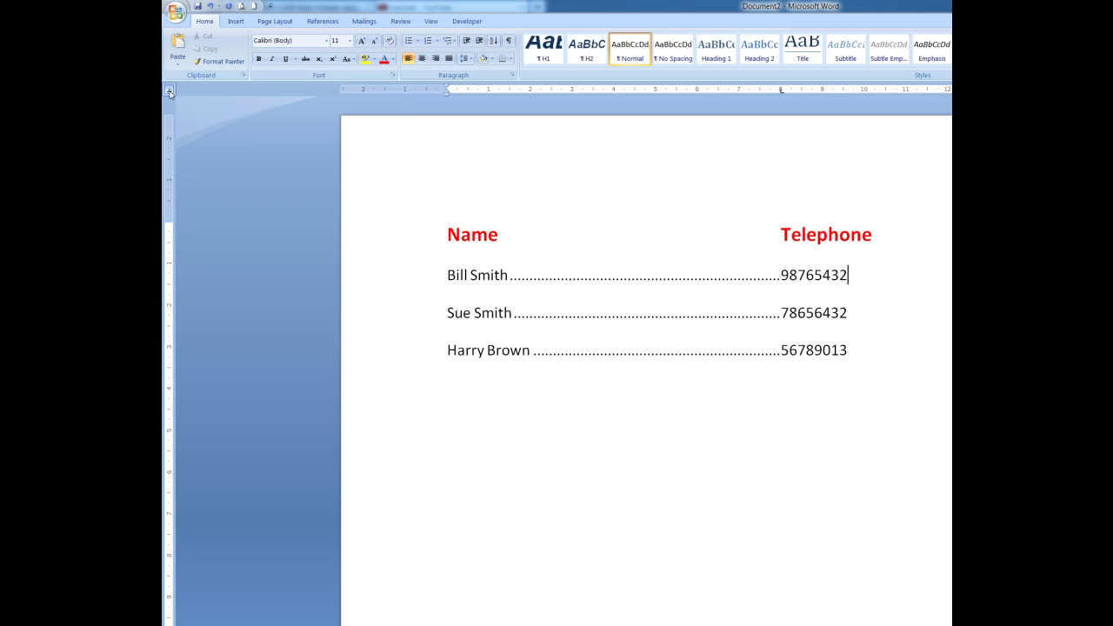